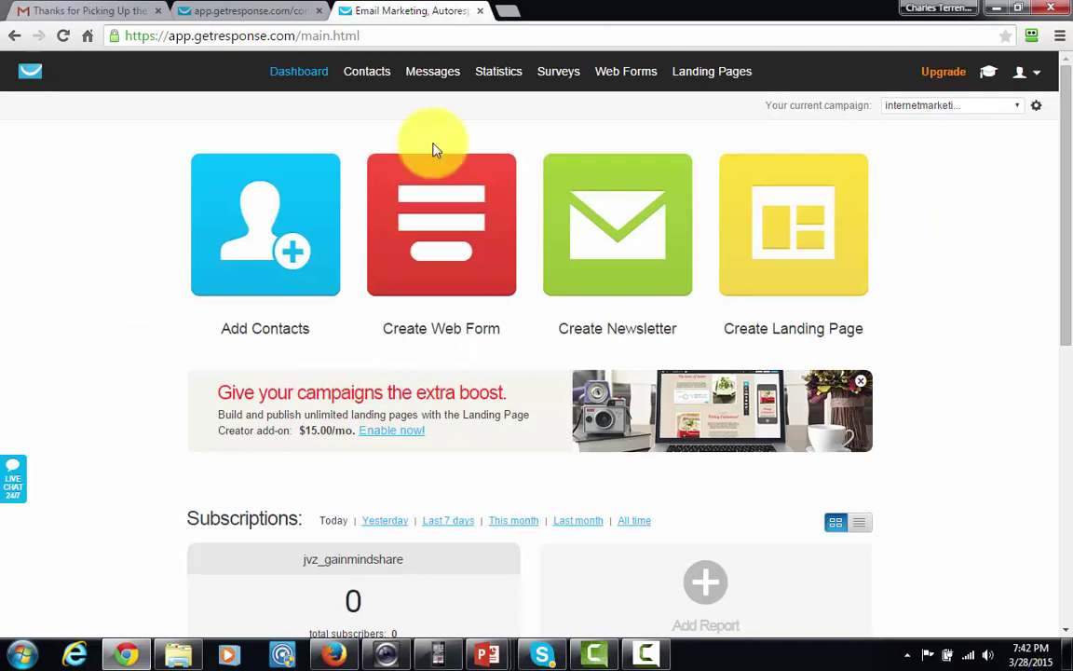
Reveal the Messages menu with its newsletter and autoresponder actions
{"action": "mouse_move", "coordinate": [436, 71]}
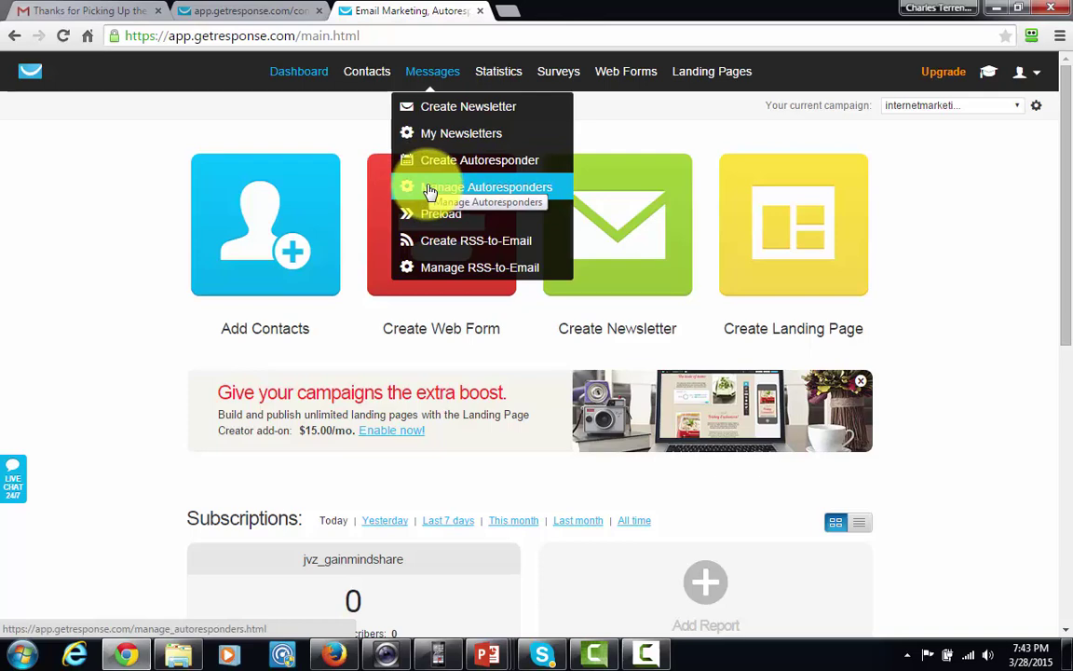
Go to Manage Autoresponders to see the one active autoresponder, then reopen the Messages menu
{"action": "left_click", "coordinate": [430, 191]}
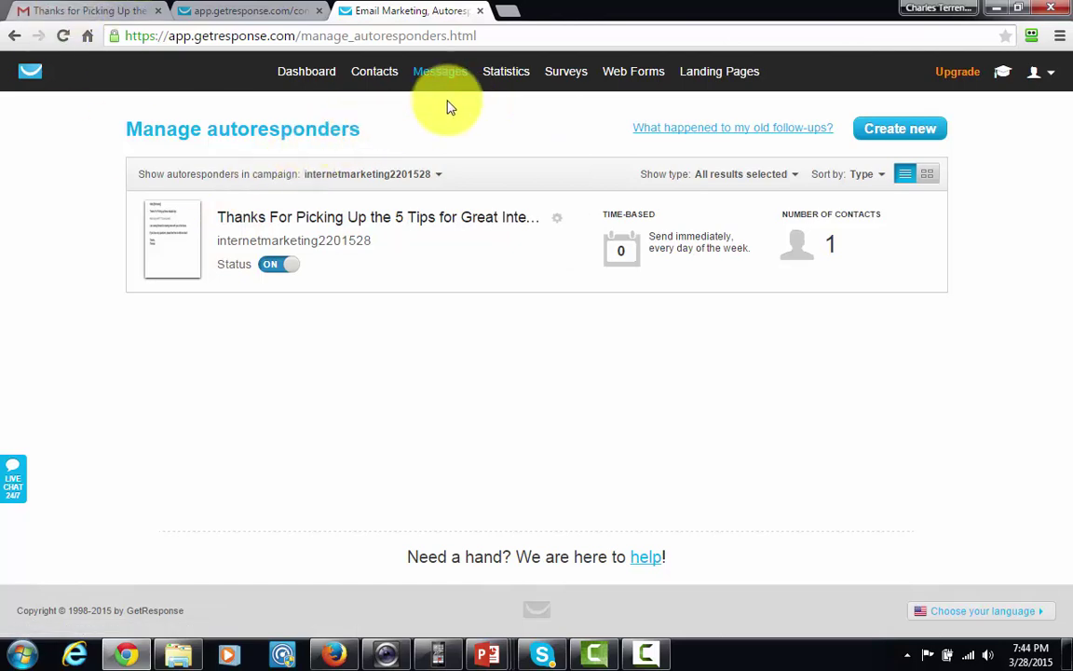
{"action": "left_click", "coordinate": [442, 72]}
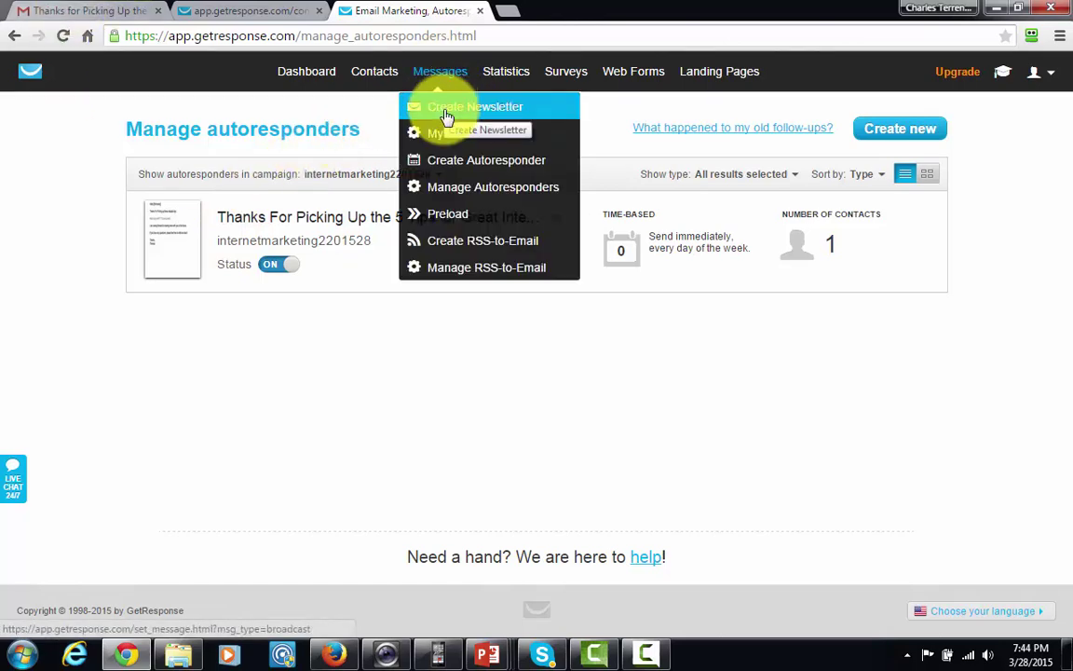
Start the newsletter 'A Great Day for Internet Marketing' and put focus in its body
{"action": "left_click", "coordinate": [447, 109]}
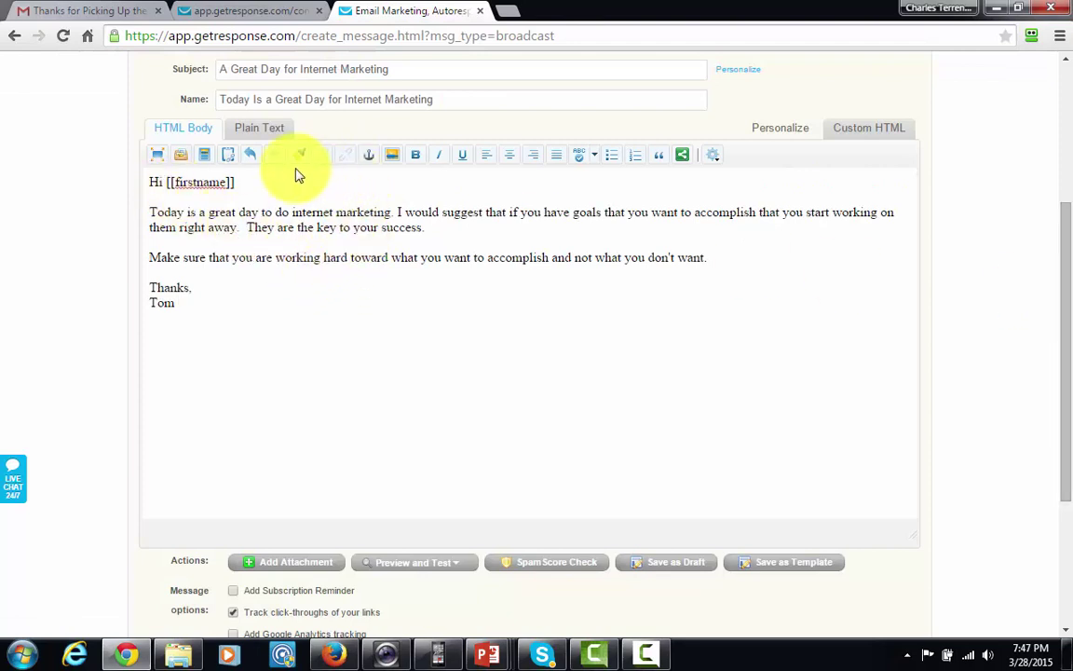
{"action": "left_click", "coordinate": [350, 319]}
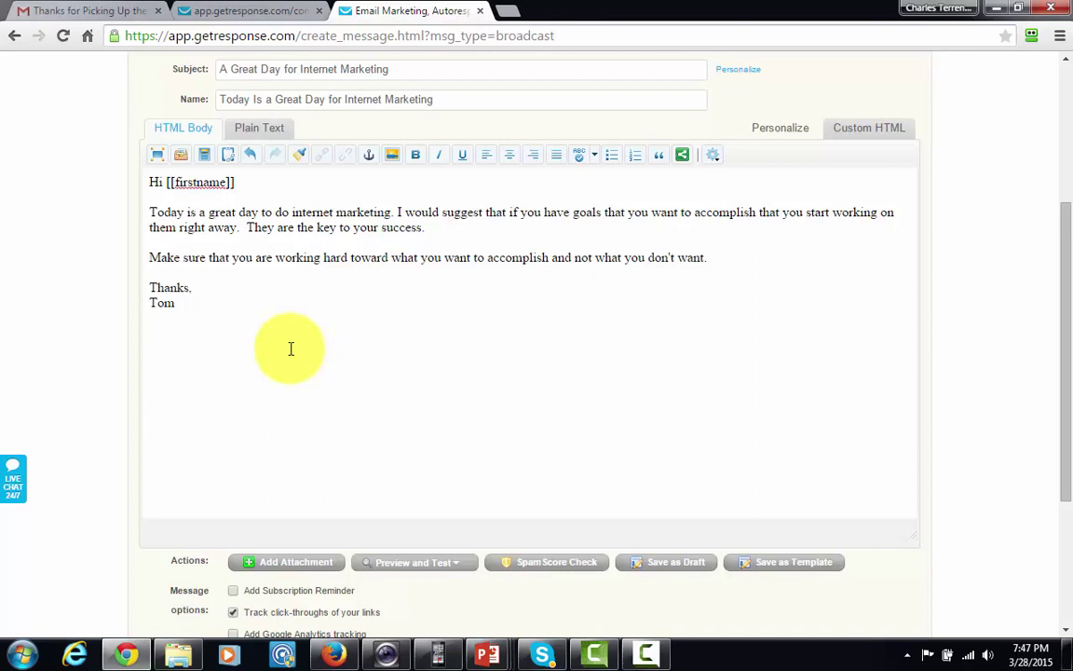
Select the whole HTML message body and try copying it, dismissing the unsupported-copy alert
{"action": "left_click", "coordinate": [187, 303]}
{"action": "left_click_drag", "start_coordinate": [187, 303], "coordinate": [134, 179]}
{"action": "right_click", "coordinate": [186, 214]}
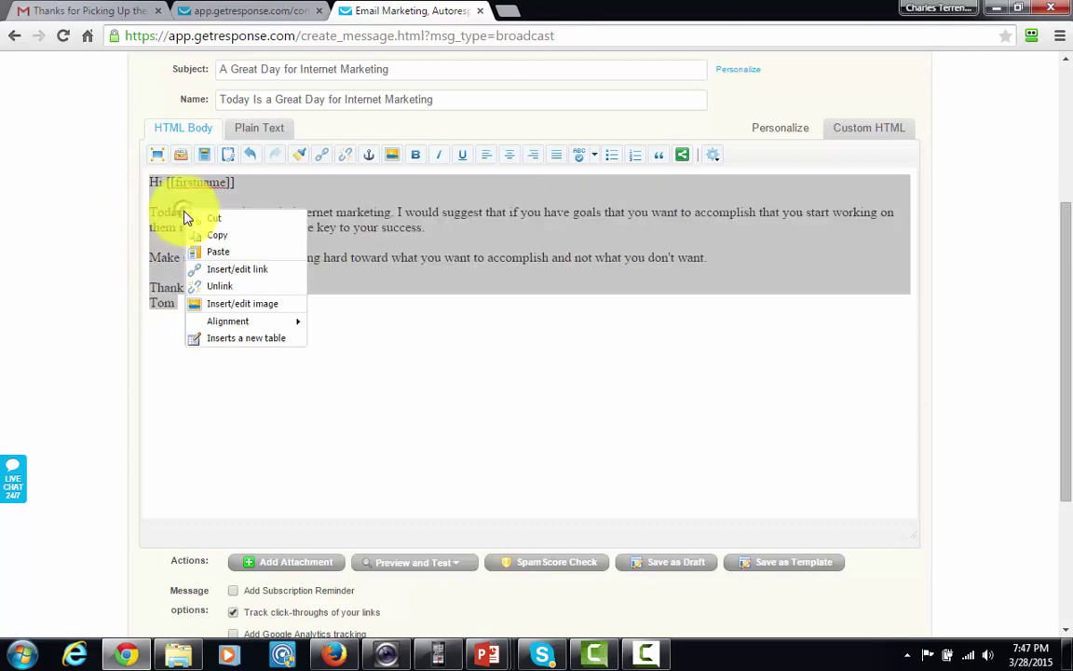
{"action": "left_click", "coordinate": [235, 241]}
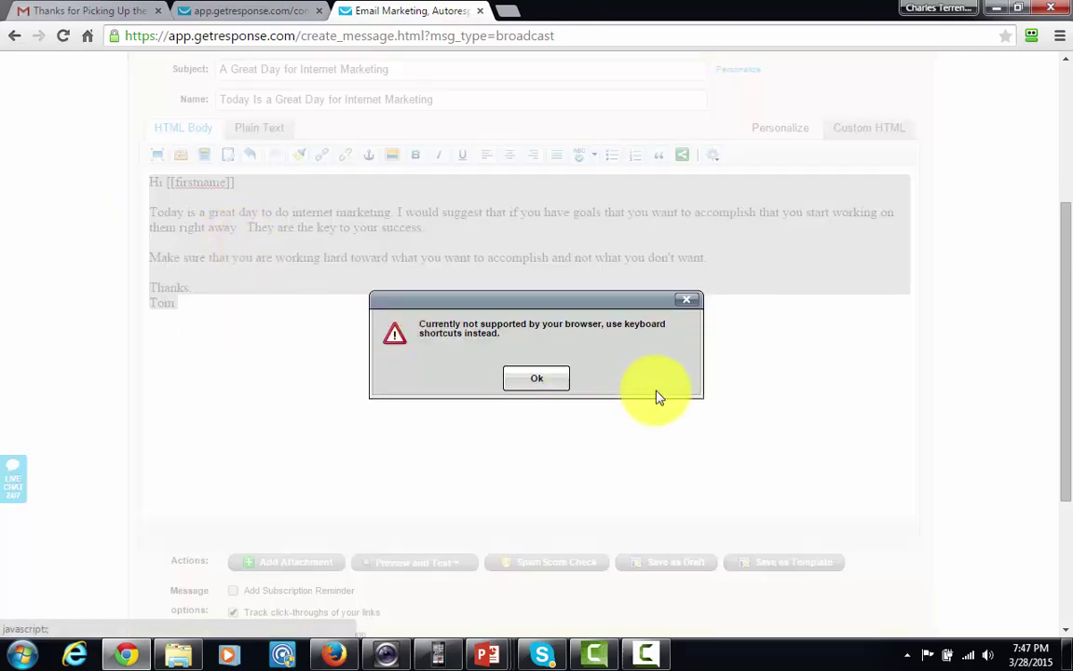
{"action": "left_click", "coordinate": [546, 376]}
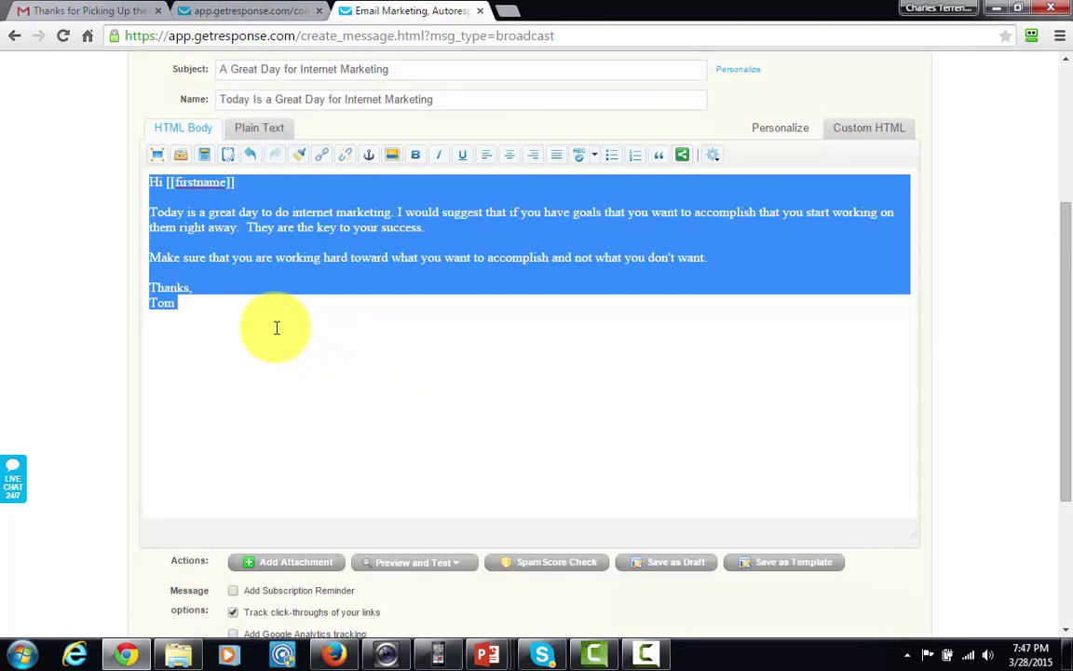
Wrap the Plain Text body's long lines to the recommended width
{"action": "left_click", "coordinate": [261, 128]}
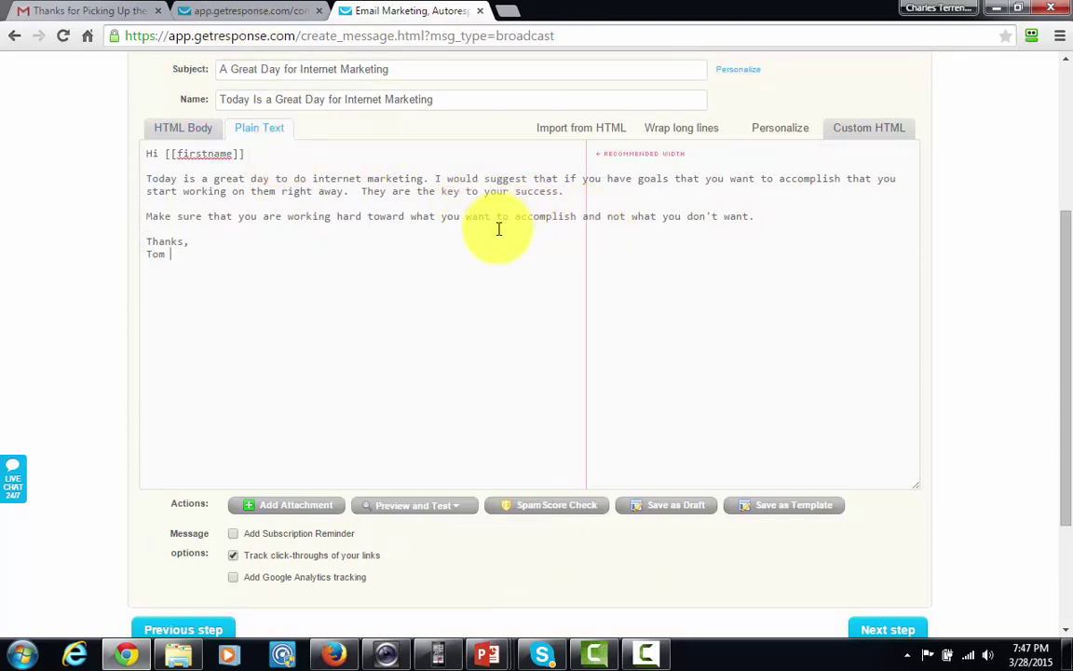
{"action": "left_click", "coordinate": [313, 310]}
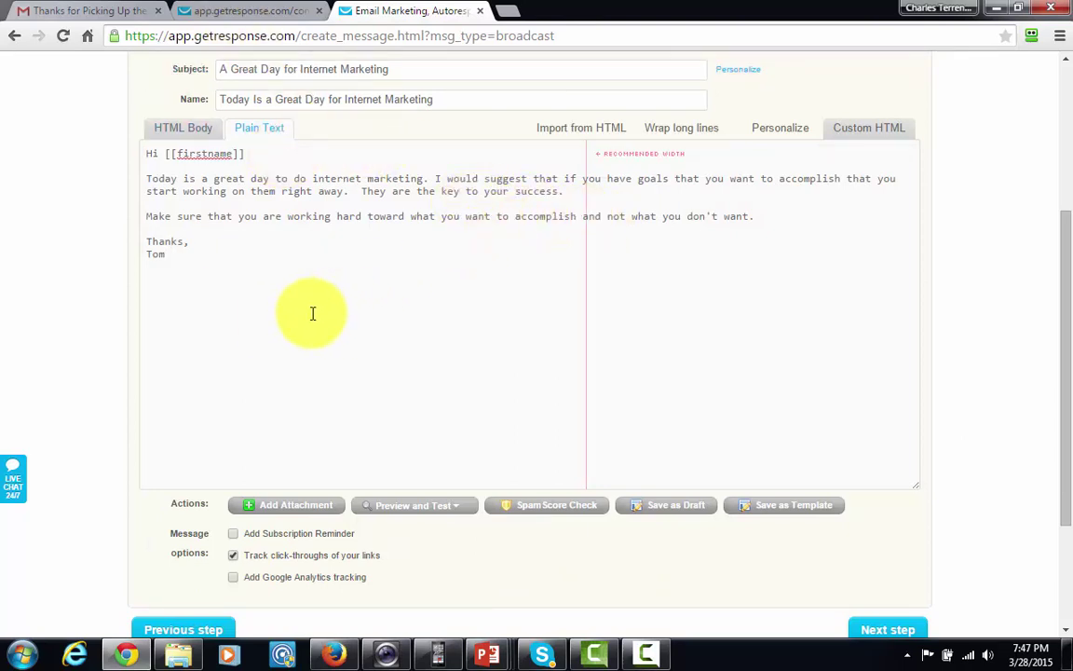
{"action": "left_click", "coordinate": [674, 135]}
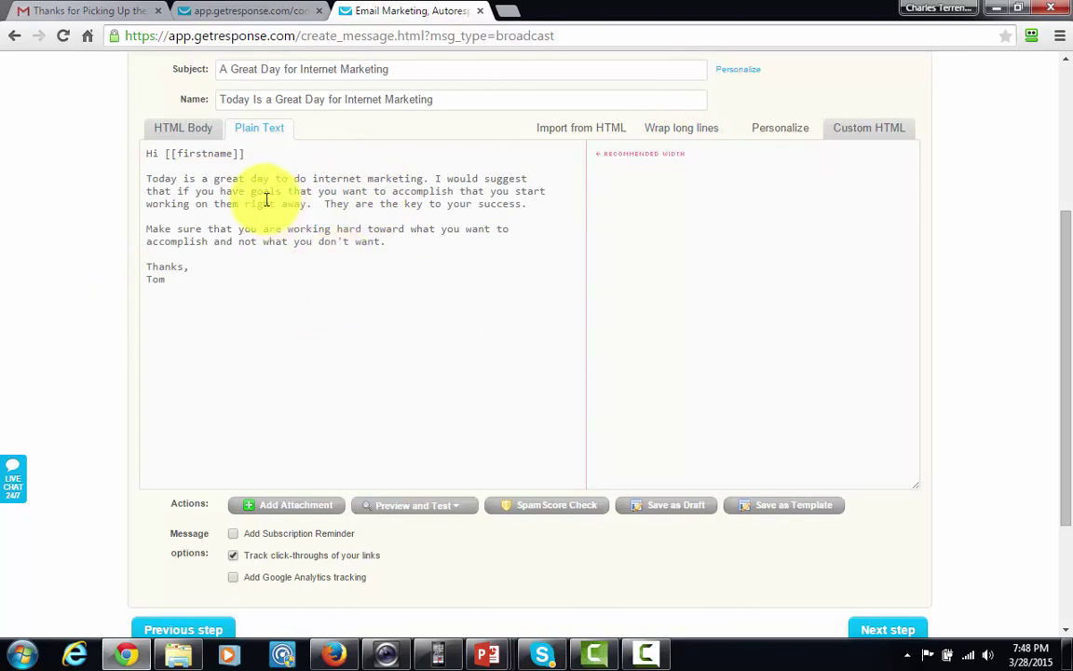
{"action": "left_click", "coordinate": [190, 139]}
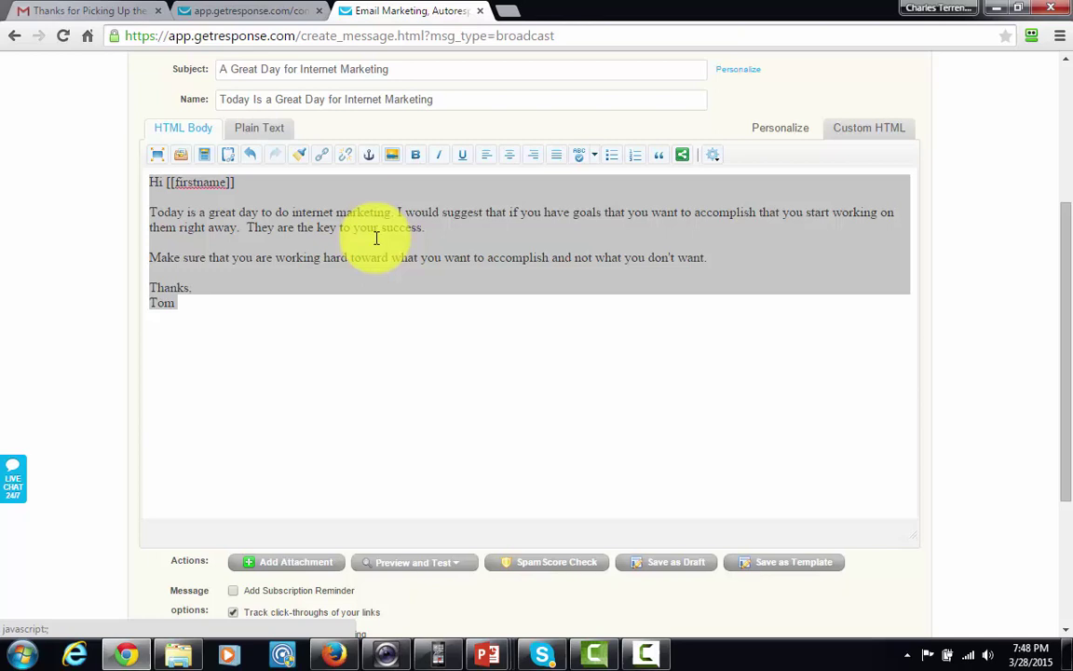
{"action": "left_click", "coordinate": [267, 132]}
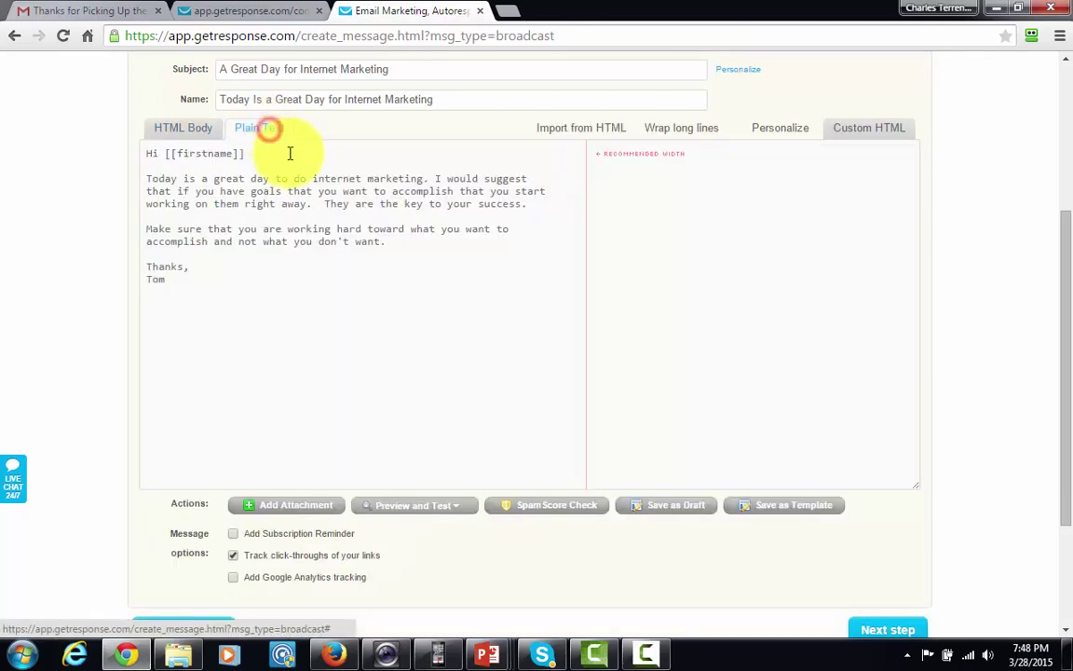
Go to delivery settings, keep 'Send this Newsletter immediately', and publish the newsletter
{"action": "left_click", "coordinate": [890, 634]}
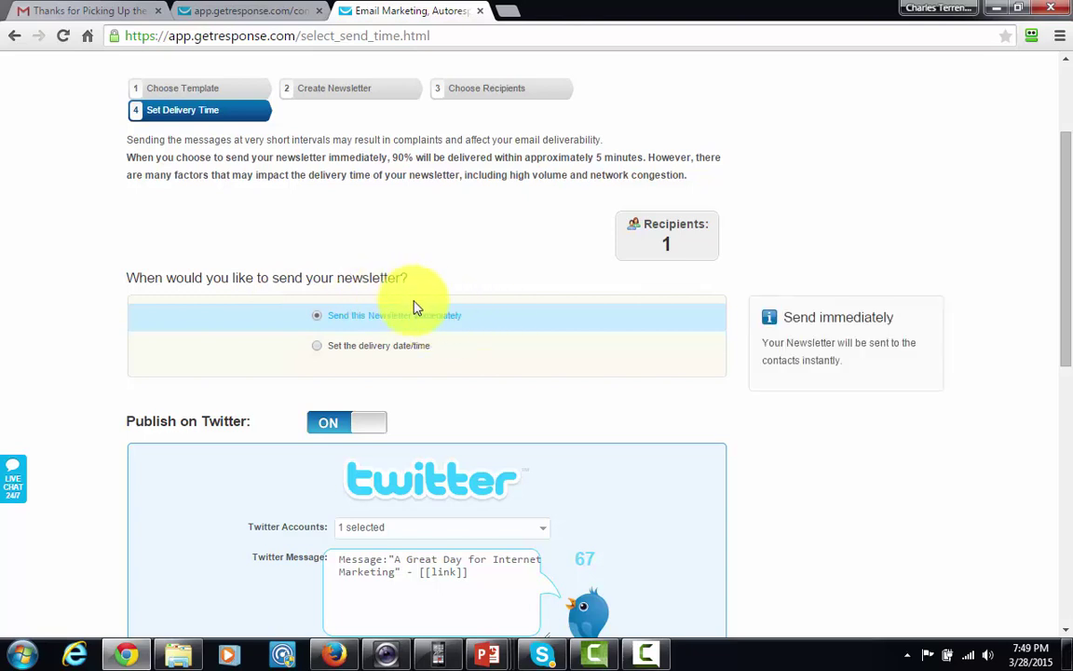
{"action": "mouse_move", "coordinate": [311, 354]}
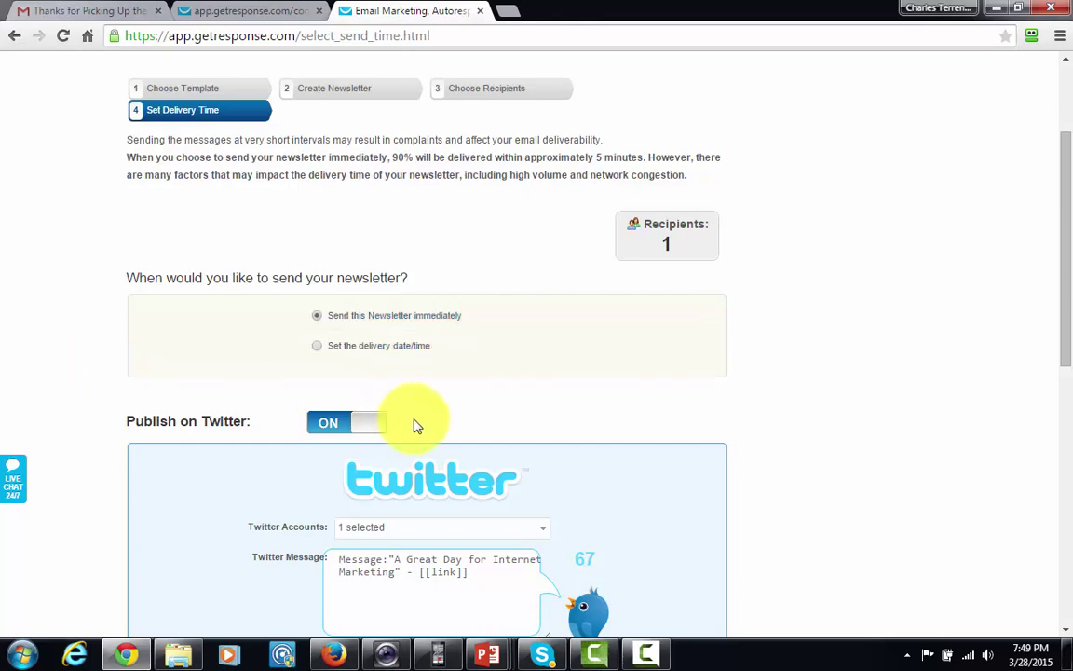
{"action": "scroll", "coordinate": [428, 428], "scroll_direction": "down", "scroll_amount": 1}
{"action": "scroll", "coordinate": [299, 494], "scroll_direction": "down", "scroll_amount": 5}
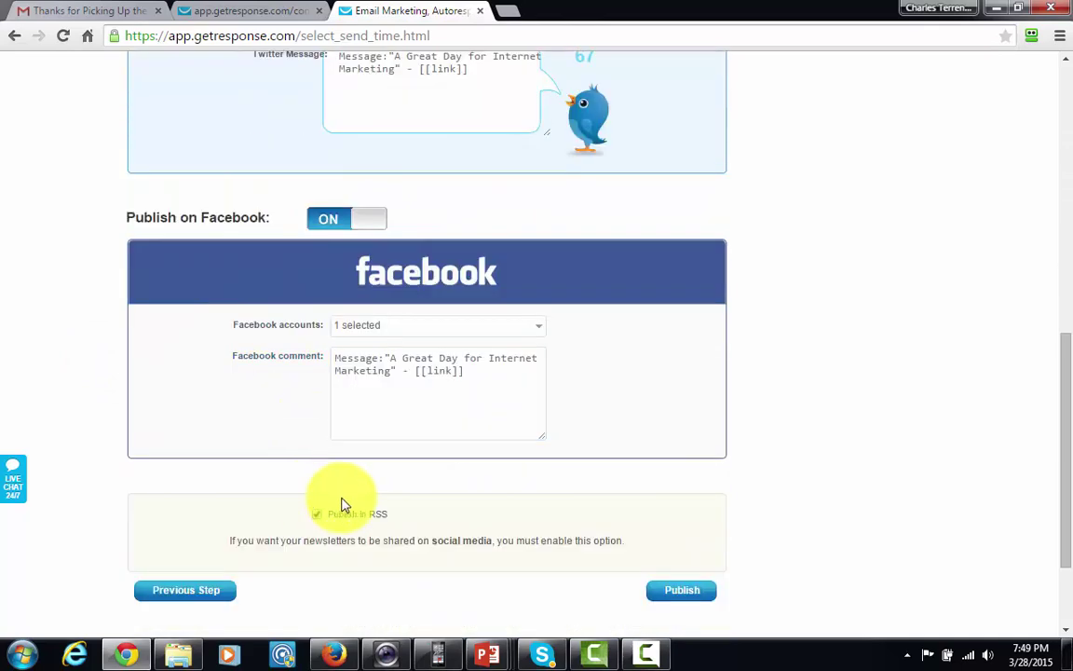
{"action": "scroll", "coordinate": [327, 494], "scroll_direction": "up", "scroll_amount": 5}
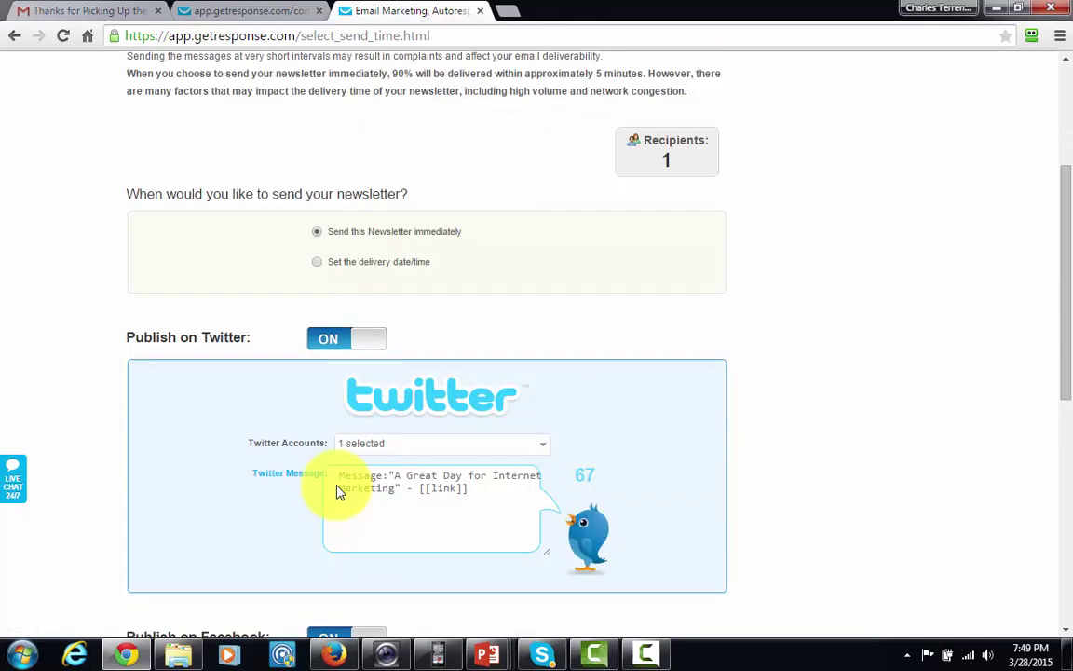
{"action": "scroll", "coordinate": [429, 360], "scroll_direction": "up", "scroll_amount": 1}
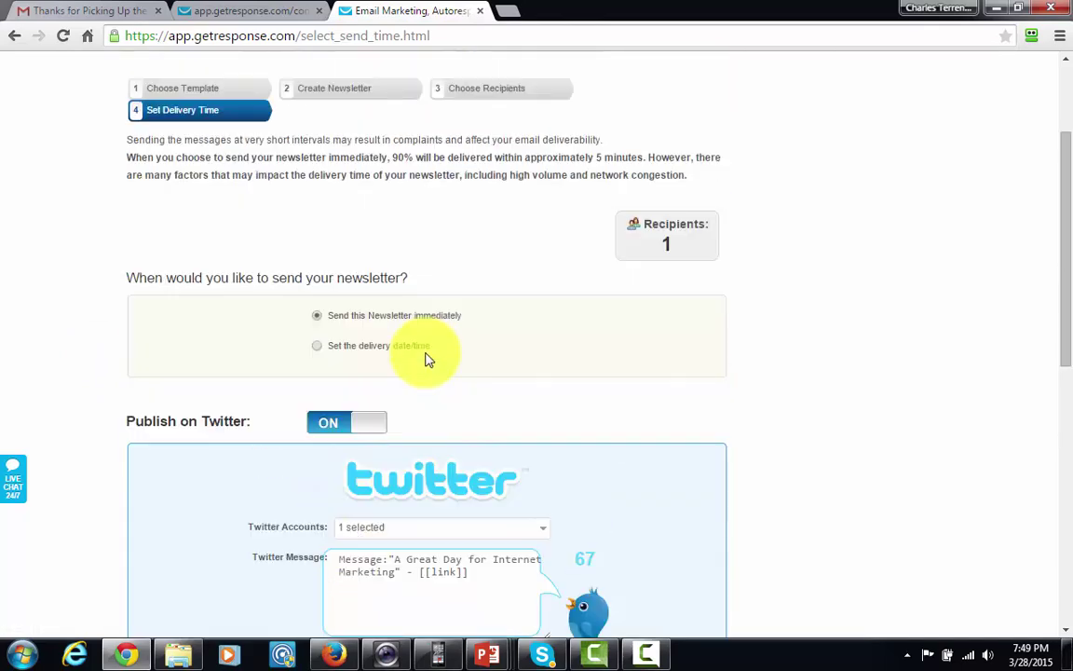
{"action": "scroll", "coordinate": [428, 360], "scroll_direction": "down", "scroll_amount": 1}
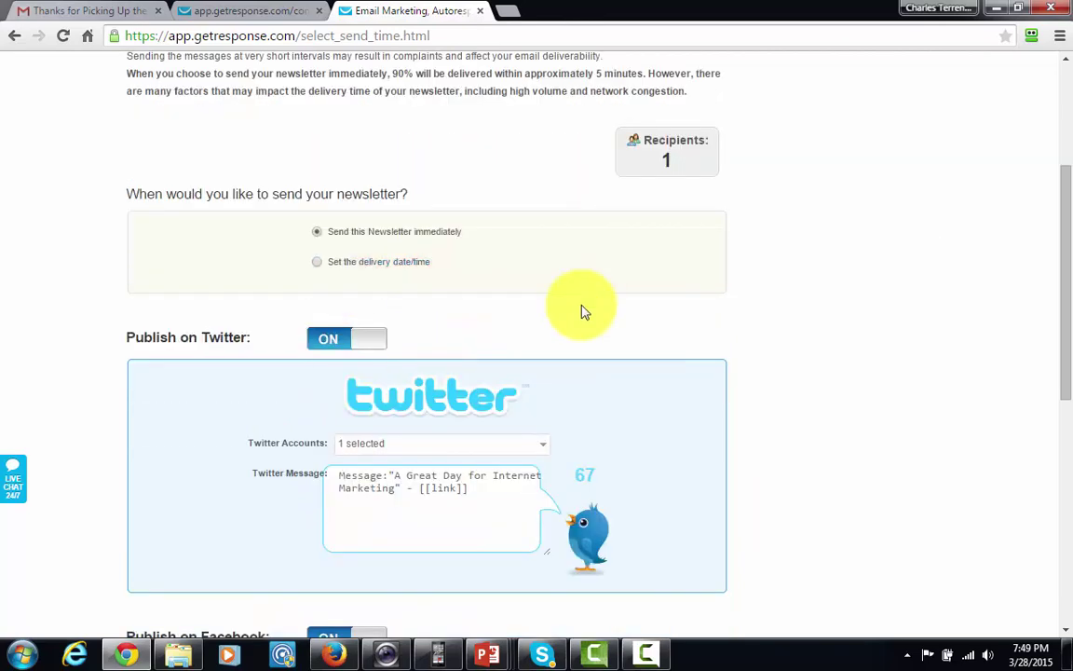
{"action": "scroll", "coordinate": [557, 327], "scroll_direction": "down", "scroll_amount": 1}
{"action": "scroll", "coordinate": [550, 328], "scroll_direction": "down", "scroll_amount": 5}
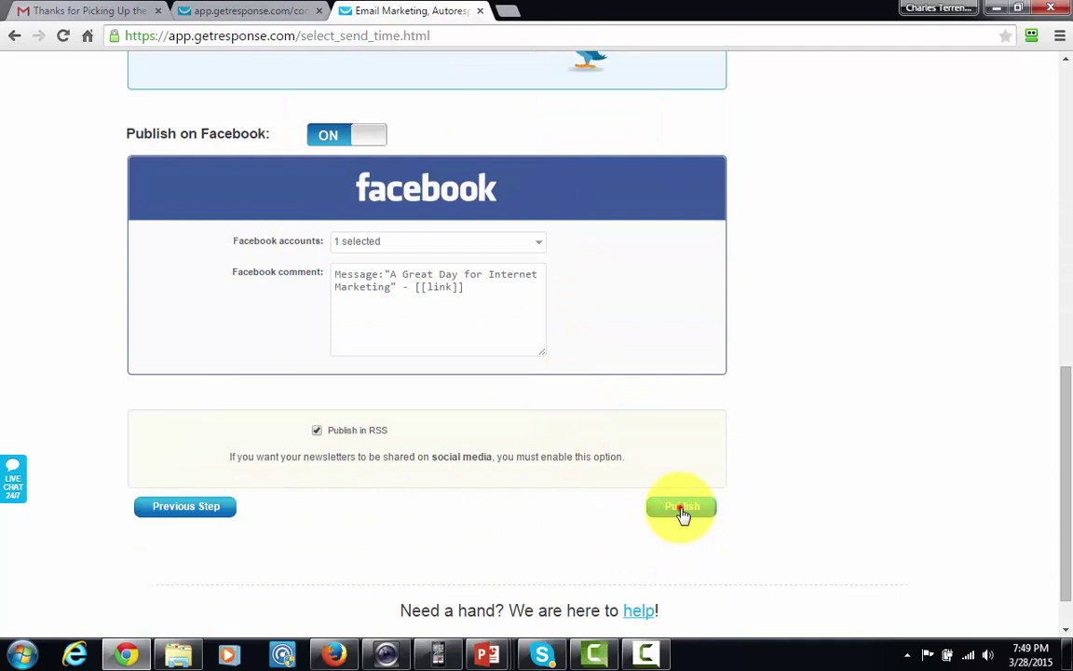
{"action": "left_click", "coordinate": [682, 510]}
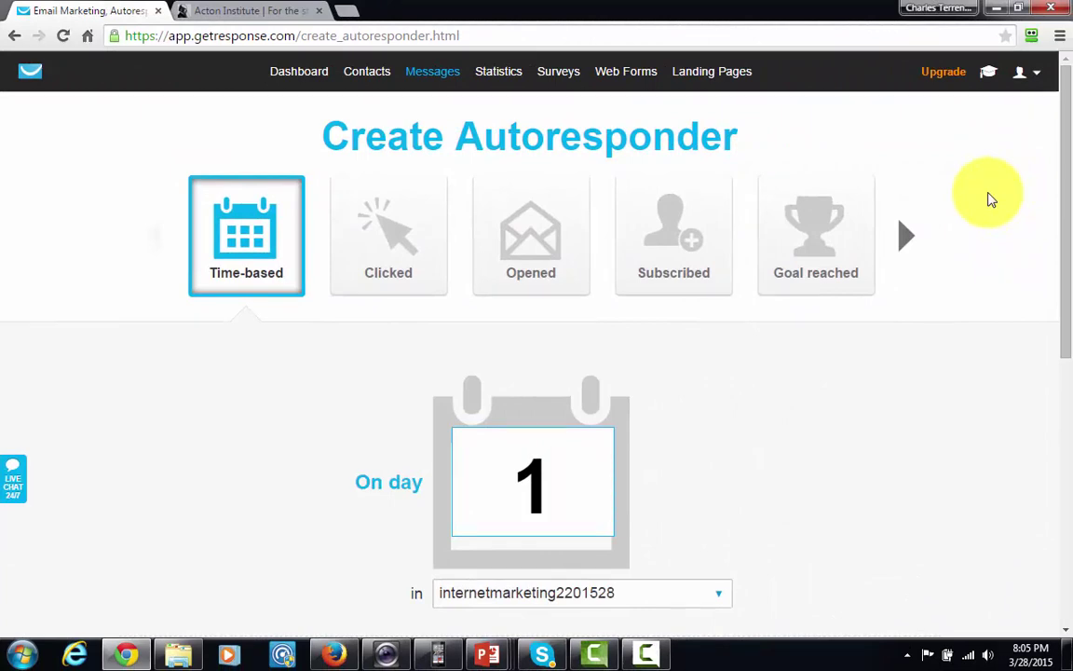
Uncheck Monday, Tuesday, Wednesday, Friday, Saturday and Sunday, leaving only Thursday
{"action": "scroll", "coordinate": [991, 199], "scroll_direction": "down", "scroll_amount": 2}
{"action": "scroll", "coordinate": [991, 199], "scroll_direction": "down", "scroll_amount": 2}
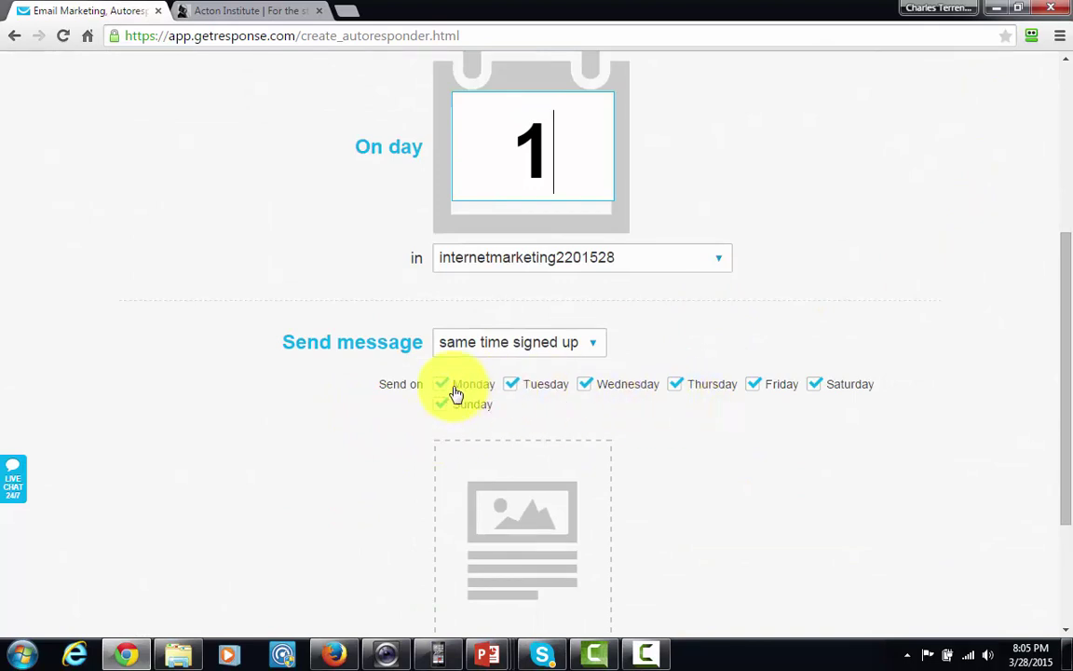
{"action": "left_click", "coordinate": [438, 384]}
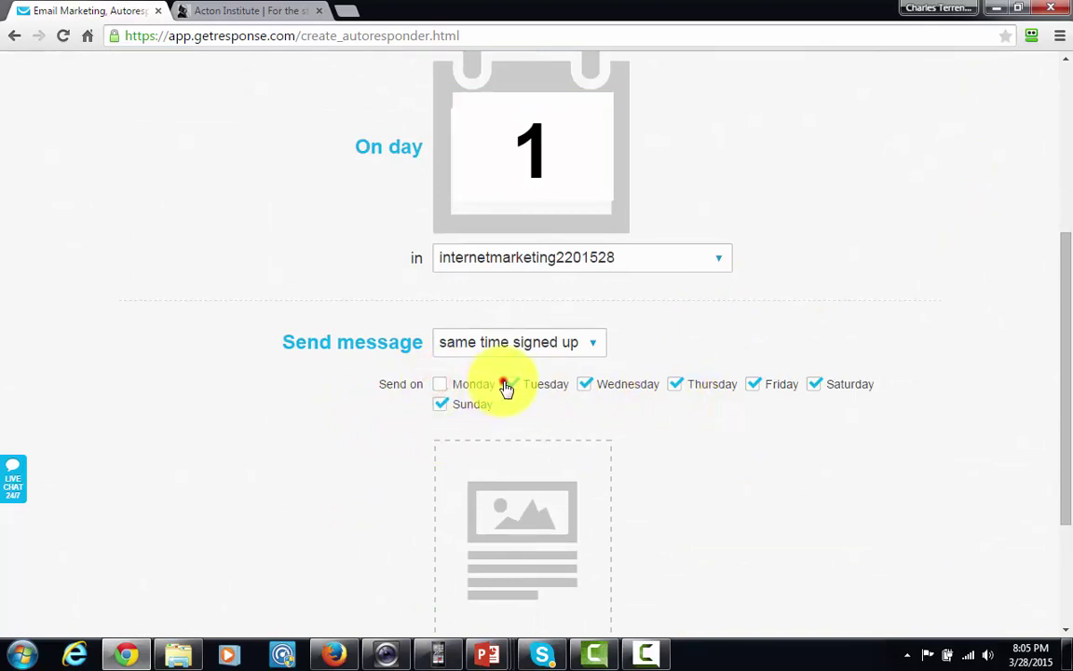
{"action": "left_click", "coordinate": [510, 384]}
{"action": "left_click", "coordinate": [440, 403]}
{"action": "left_click", "coordinate": [584, 384]}
{"action": "left_click", "coordinate": [757, 384]}
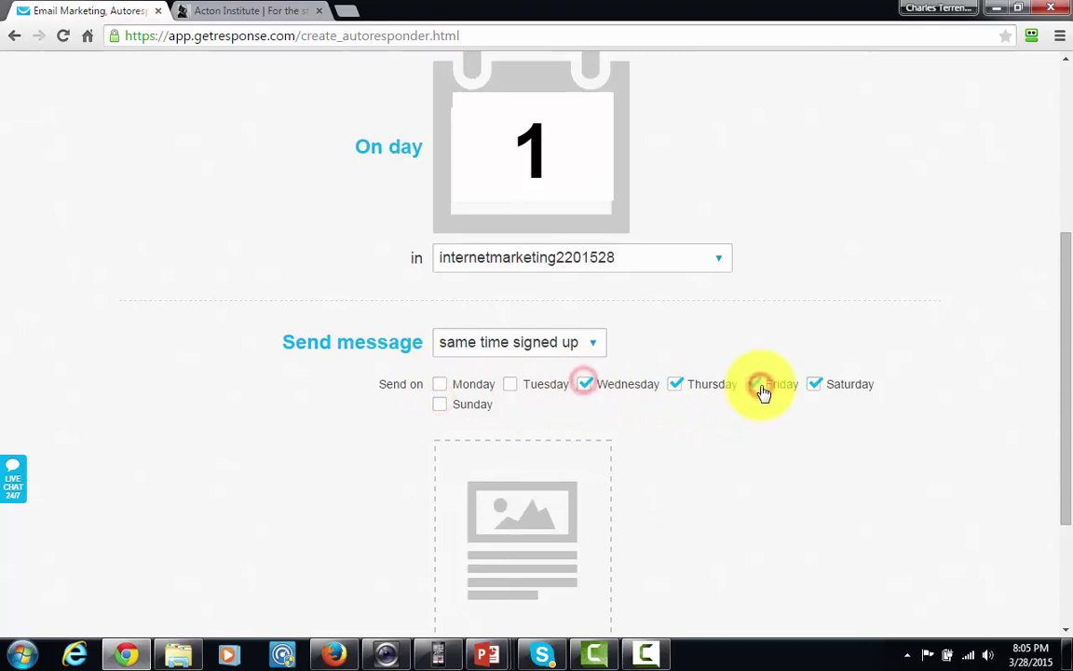
{"action": "left_click", "coordinate": [816, 384]}
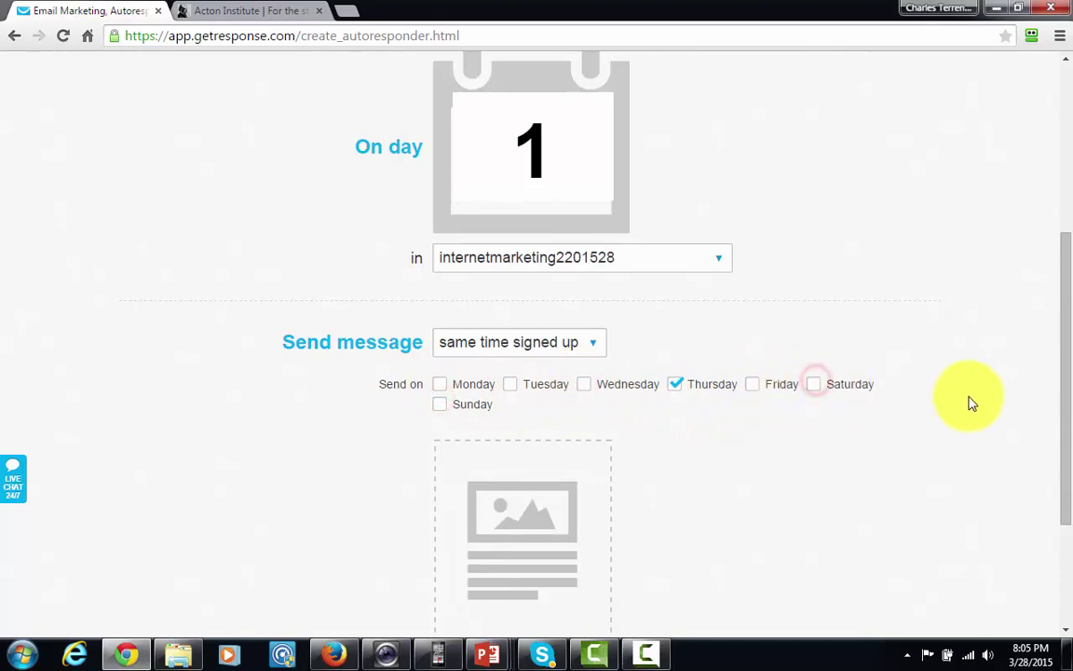